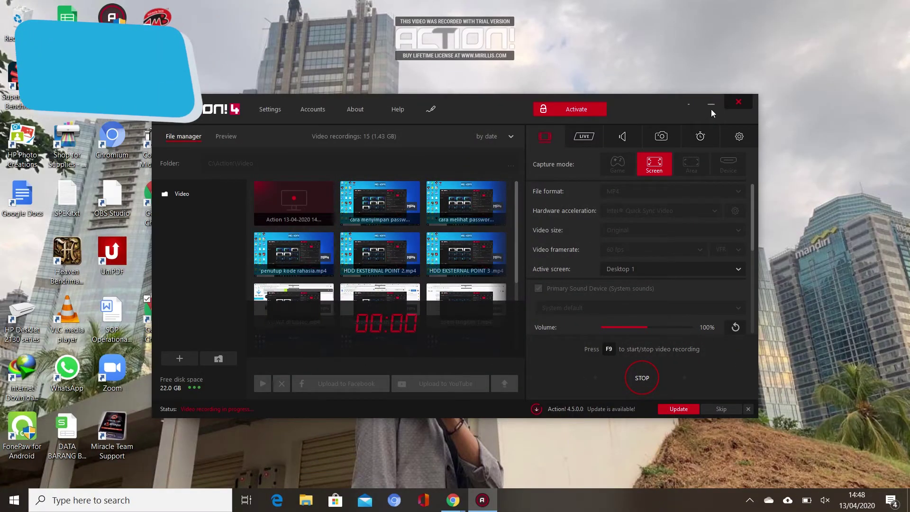
Minimize the Action! recorder window so the Windows desktop shows.
{"action": "left_click", "coordinate": [711, 106]}
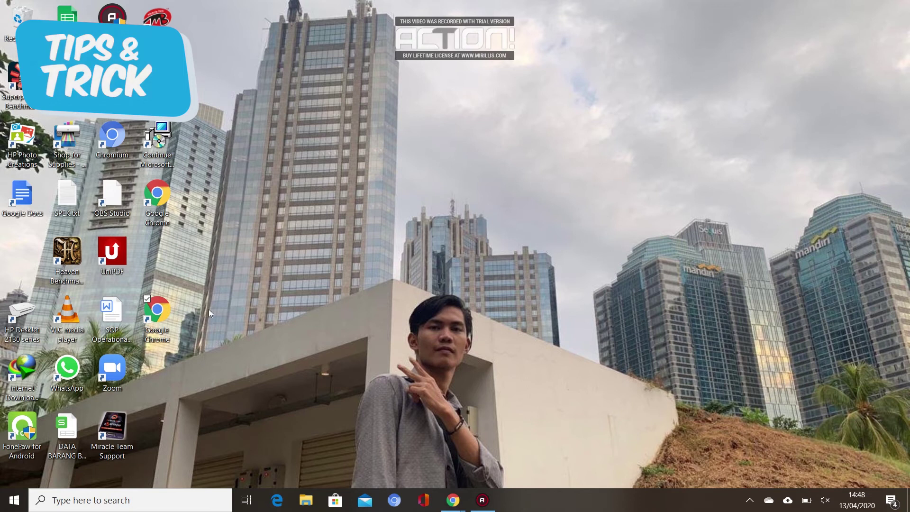
Launch Chrome in a maximized window and search the web for 'google docs'.
{"action": "double_click", "coordinate": [171, 310]}
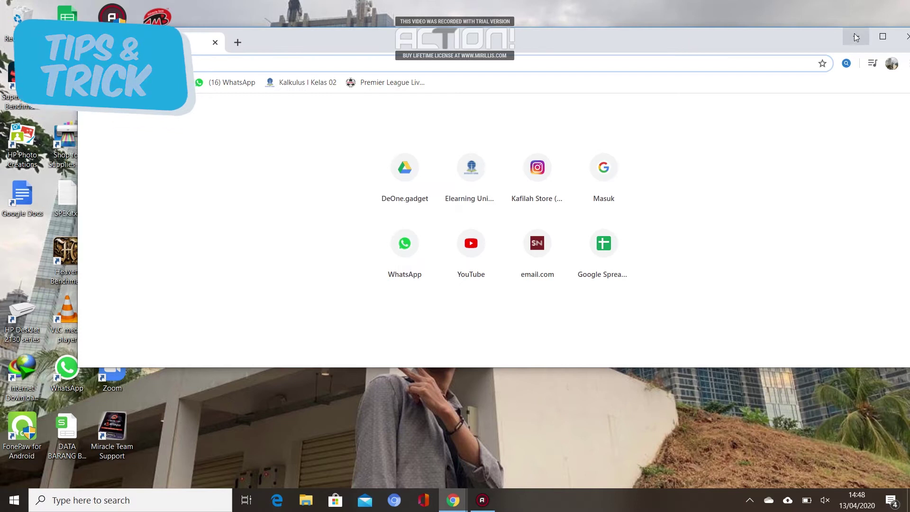
{"action": "left_click", "coordinate": [883, 37]}
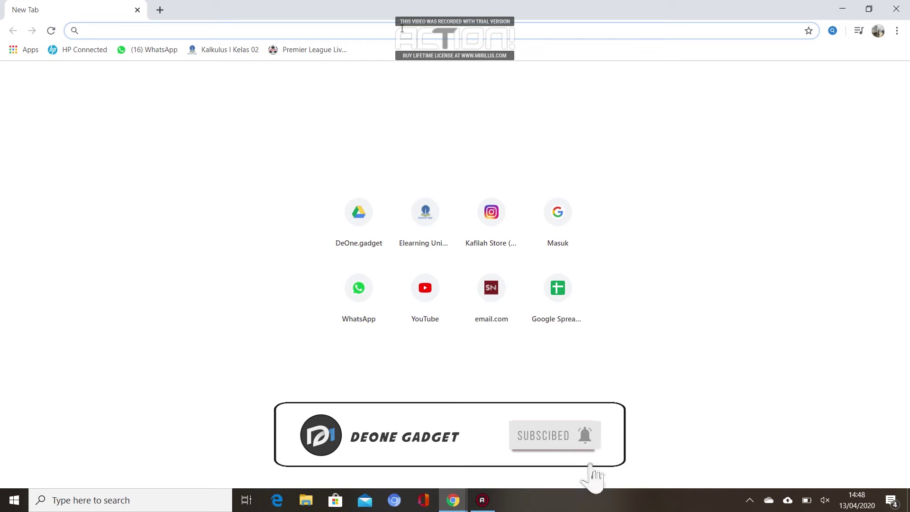
{"action": "type", "text": "G"}
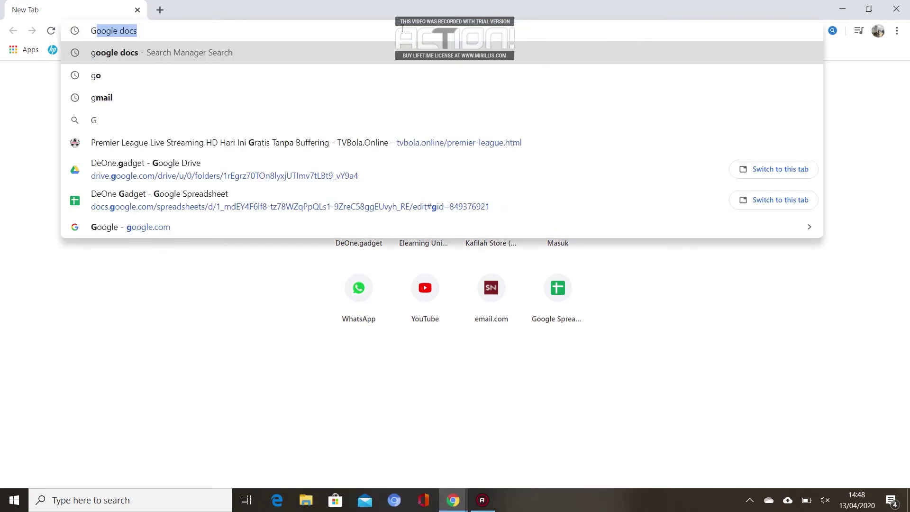
{"action": "type", "text": "OO"}
{"action": "key", "text": "Return"}
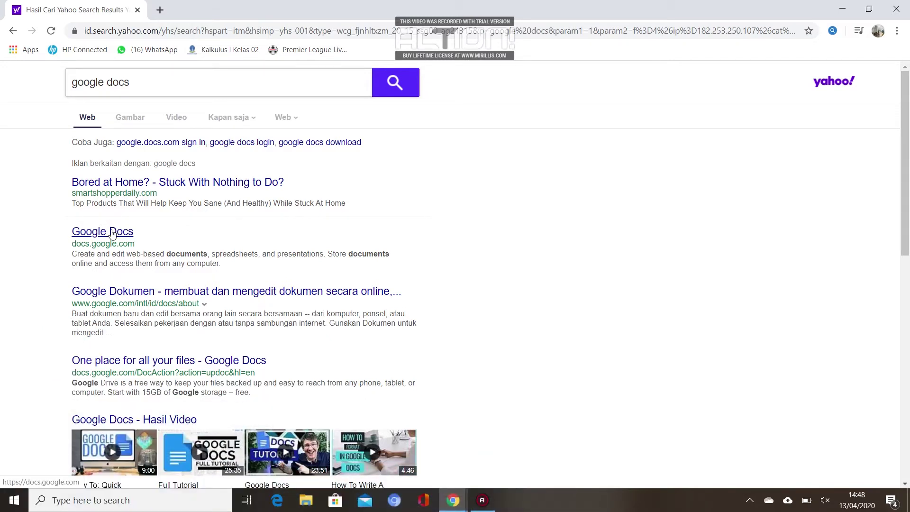
Open Google Docs, create a 'Resume' document from the Koral template, and select all its text.
{"action": "left_click", "coordinate": [112, 235]}
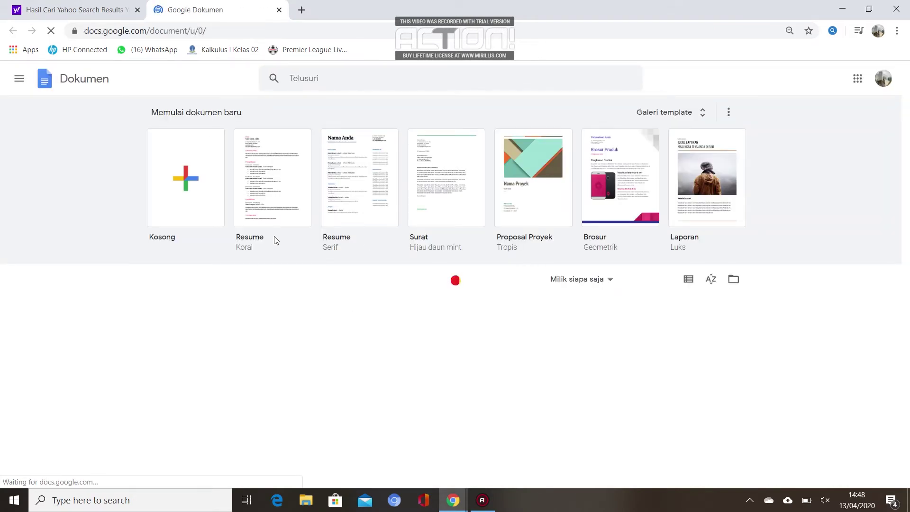
{"action": "left_click", "coordinate": [264, 214]}
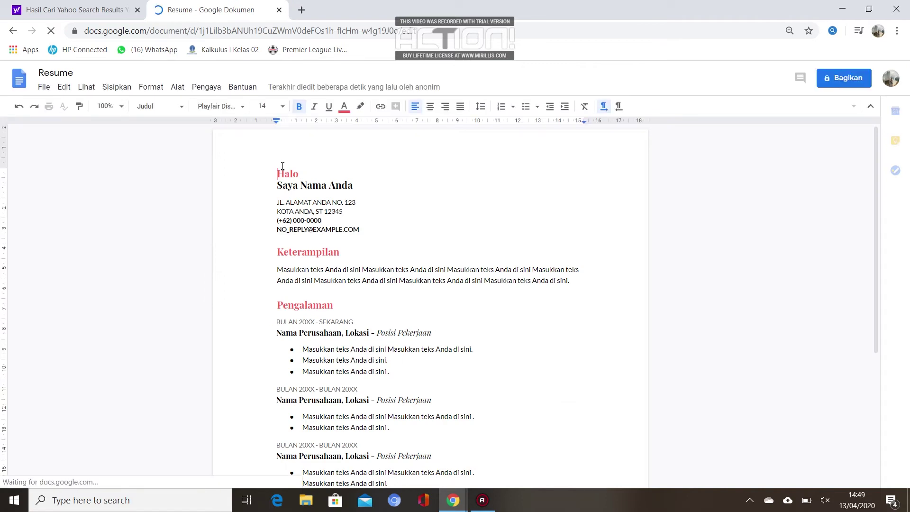
{"action": "key", "text": "ctrl+a"}
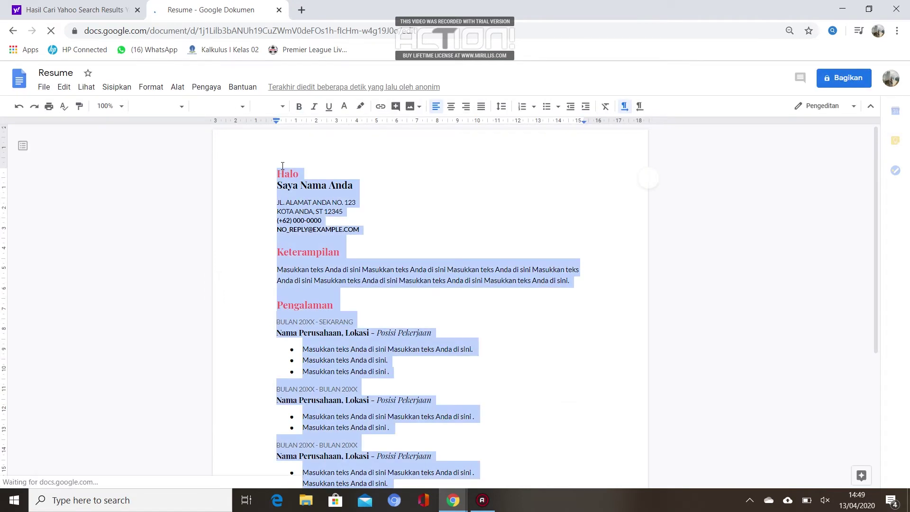
Delete all the template text and open voice typing (Dikte) from the Alat menu.
{"action": "key", "text": "Delete"}
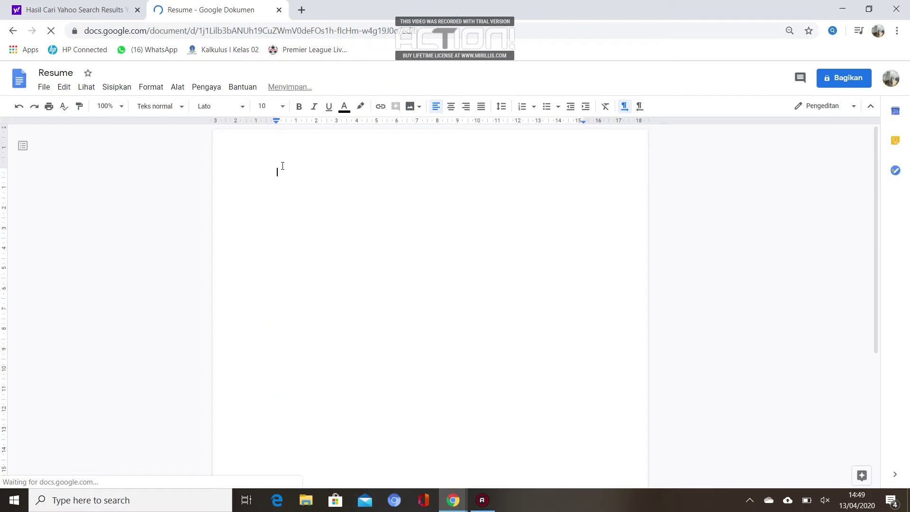
{"action": "key", "text": "alt+t"}
{"action": "key", "text": "Right"}
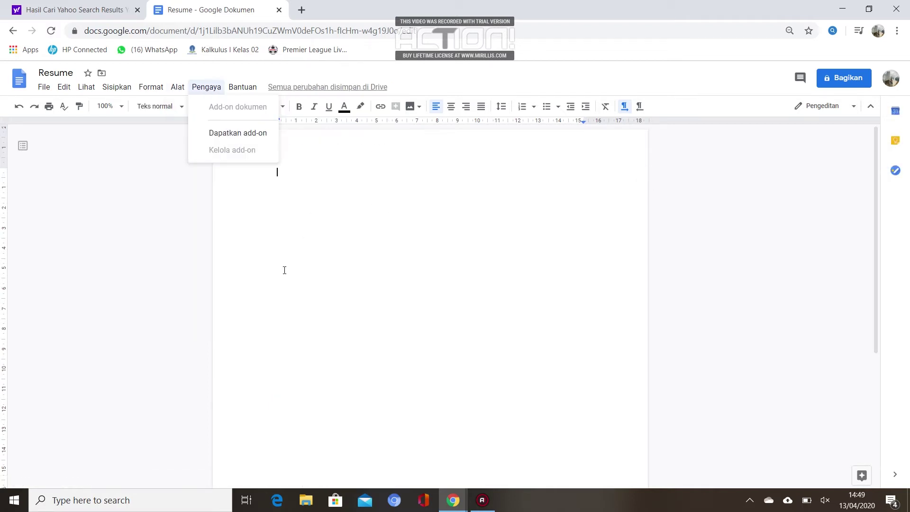
{"action": "left_click", "coordinate": [178, 90]}
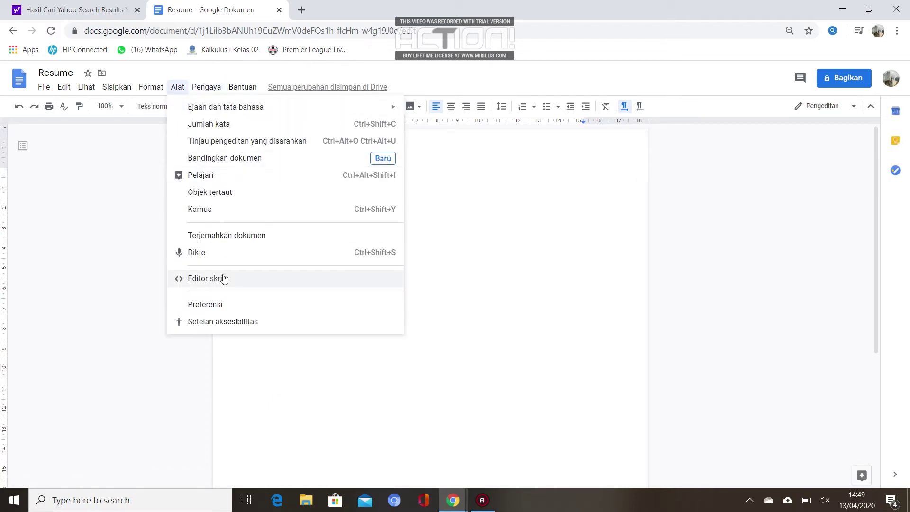
{"action": "left_click", "coordinate": [243, 256]}
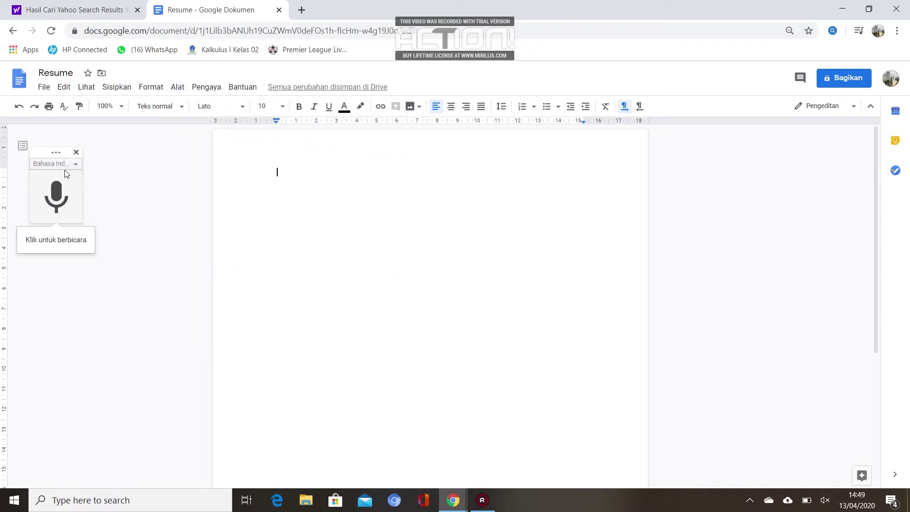
Confirm Bahasa Indonesia is the selected voice typing language.
{"action": "left_click", "coordinate": [77, 165]}
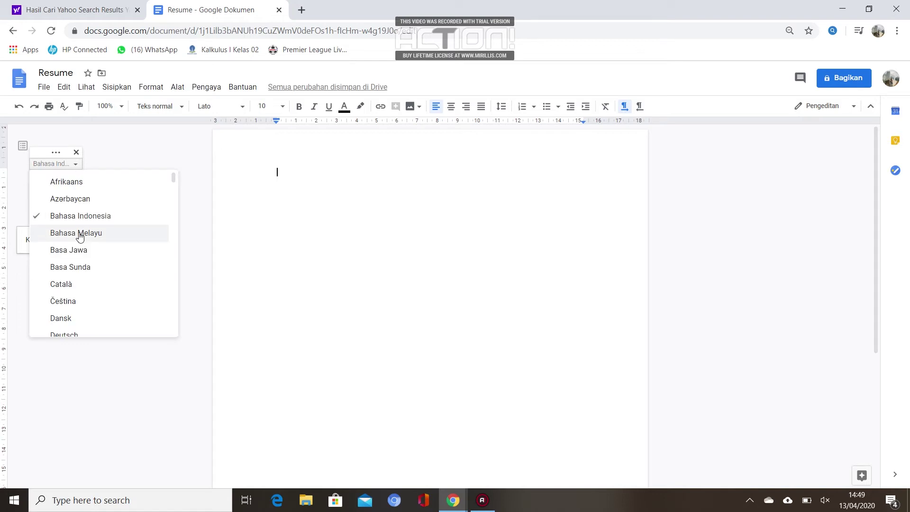
{"action": "scroll", "coordinate": [84, 324], "scroll_direction": "down", "scroll_amount": 8}
{"action": "scroll", "coordinate": [84, 323], "scroll_direction": "down", "scroll_amount": 8}
{"action": "scroll", "coordinate": [84, 324], "scroll_direction": "down", "scroll_amount": 15}
{"action": "scroll", "coordinate": [83, 324], "scroll_direction": "up", "scroll_amount": 20}
{"action": "scroll", "coordinate": [84, 324], "scroll_direction": "up", "scroll_amount": 2}
{"action": "left_click", "coordinate": [205, 231]}
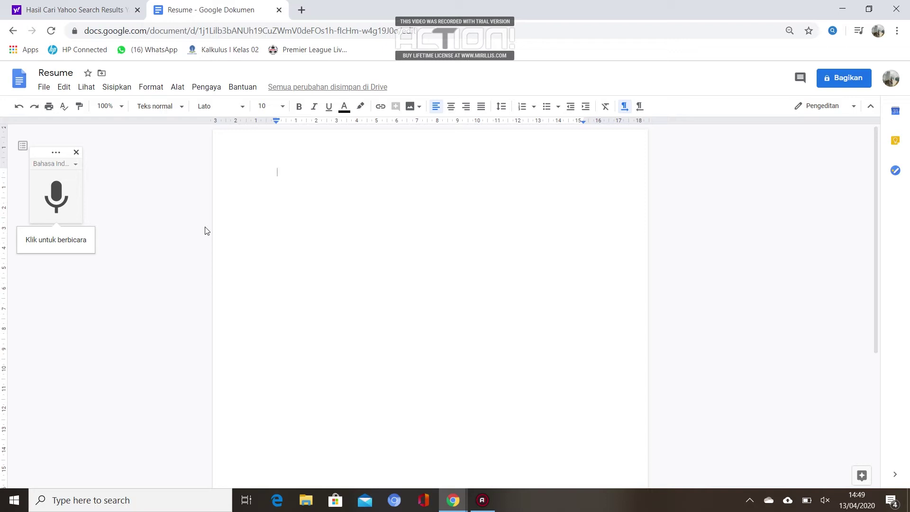
Dictate the Indonesian sentence 'Bagaimanakah cara untuk mengetik di Microsoft Word…' and select it.
{"action": "left_click", "coordinate": [64, 196]}
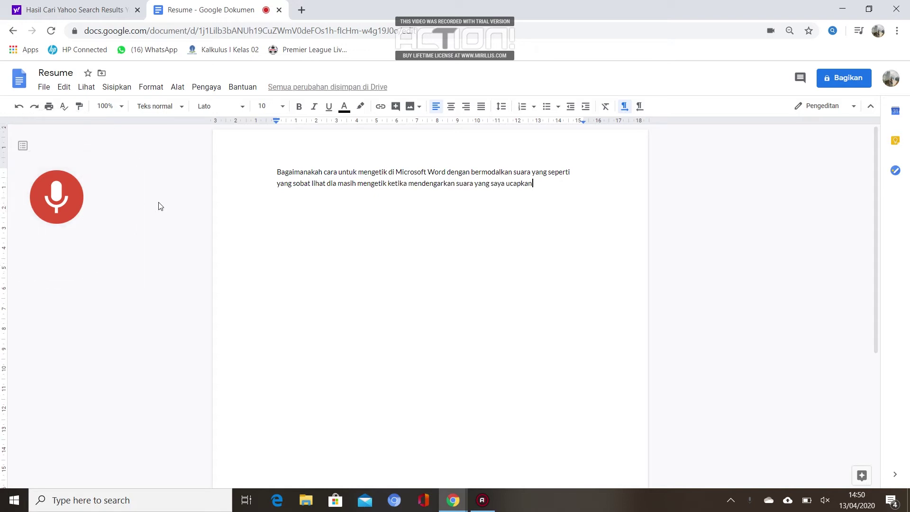
{"action": "left_click", "coordinate": [60, 198]}
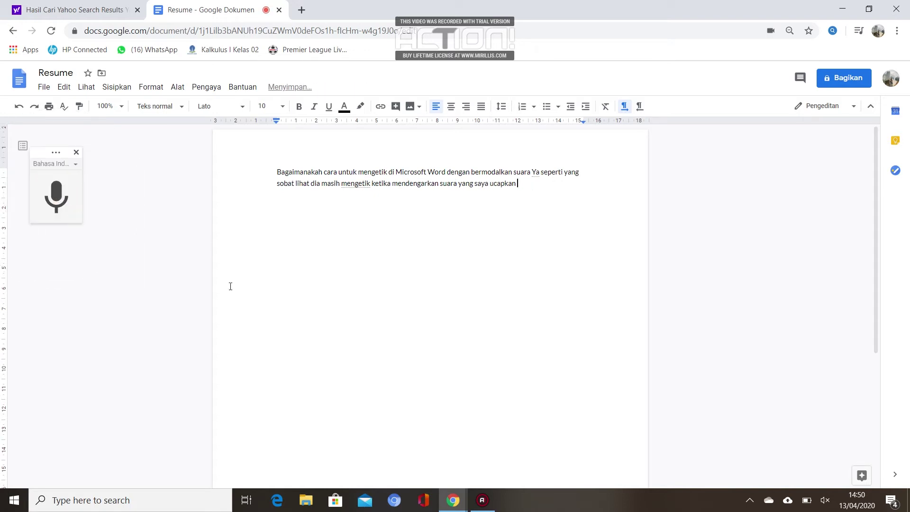
{"action": "left_click_drag", "start_coordinate": [276, 172], "coordinate": [543, 185]}
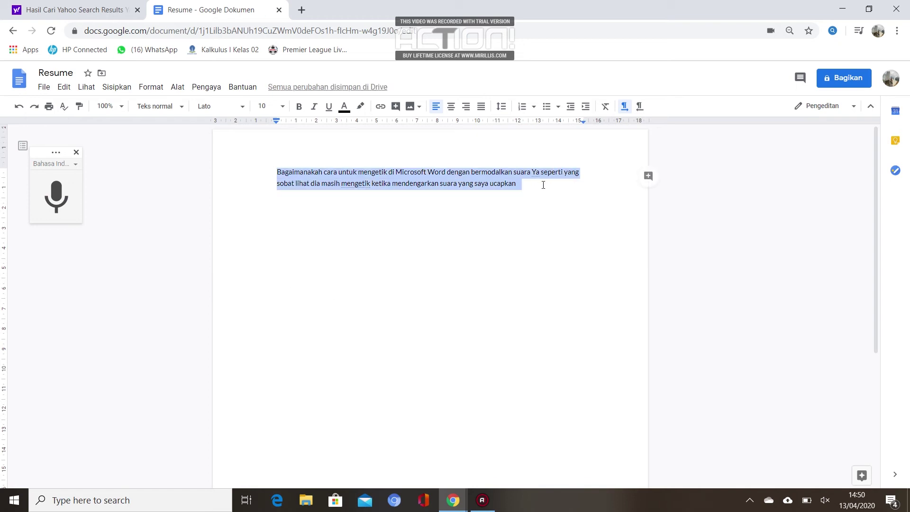
Launch Word, create a blank document, and paste the dictated Indonesian paragraph.
{"action": "key", "text": "super"}
{"action": "type", "text": "WORD"}
{"action": "key", "text": "Return"}
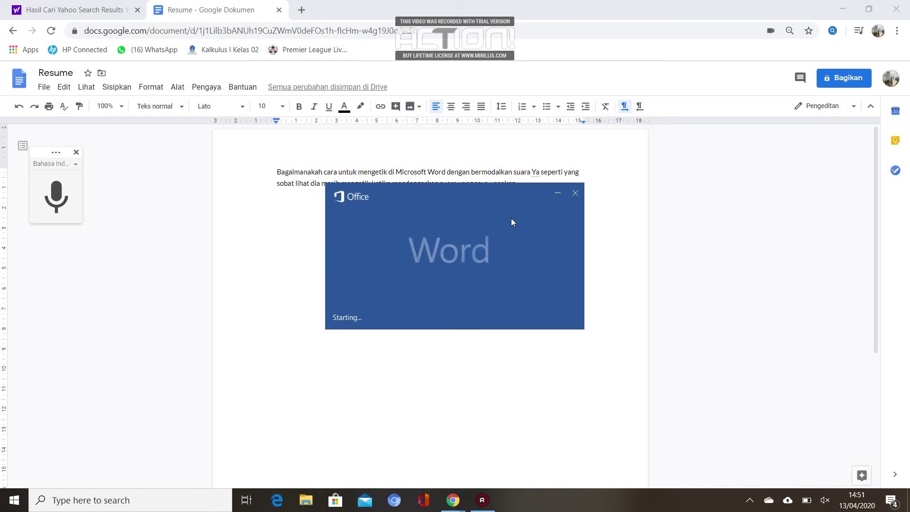
{"action": "left_click", "coordinate": [574, 218]}
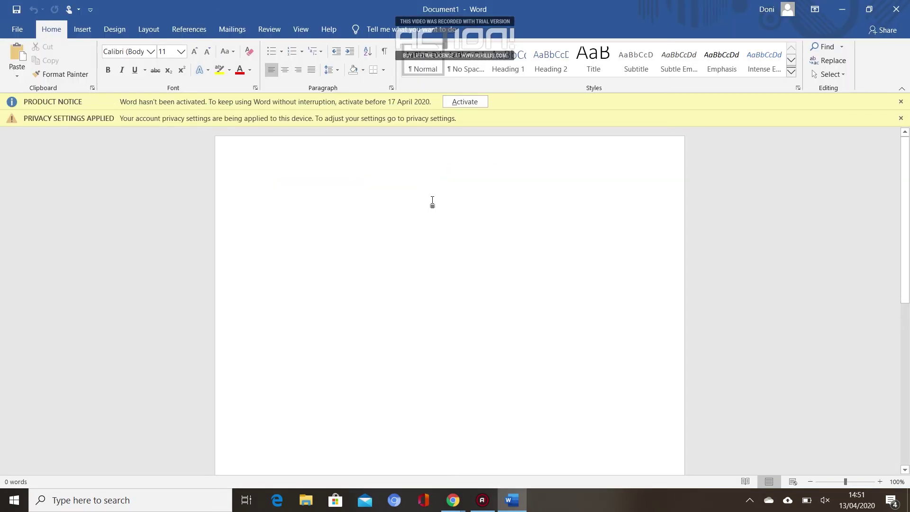
{"action": "key", "text": "ctrl+v"}
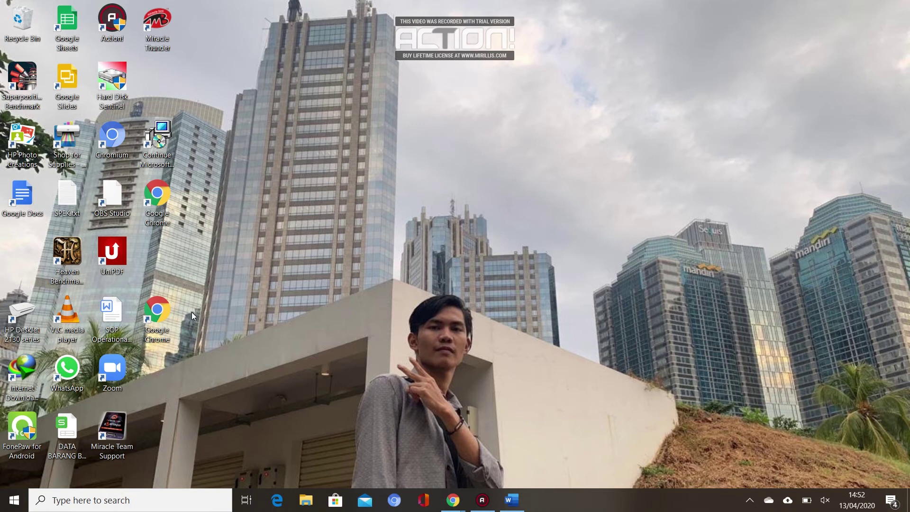
Launch Chrome maximized, search for 'google translate', and open translate.google.com.
{"action": "double_click", "coordinate": [173, 315]}
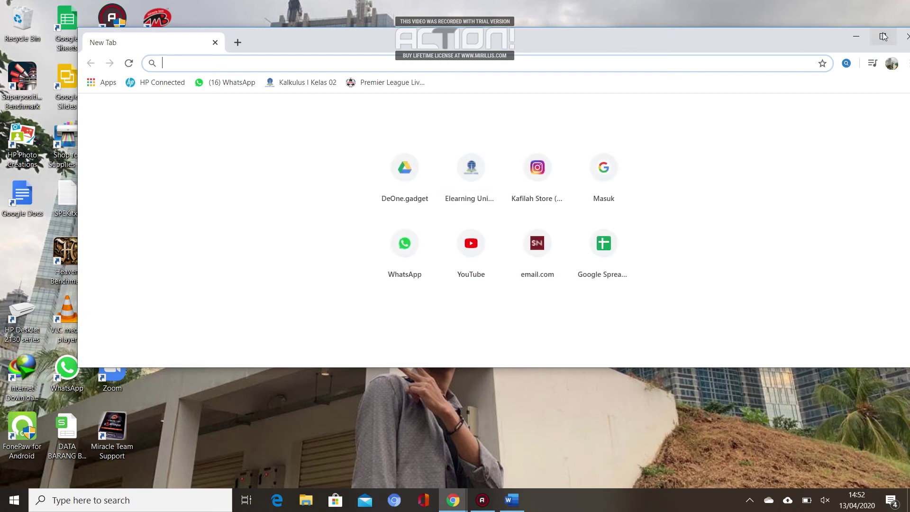
{"action": "left_click", "coordinate": [883, 36]}
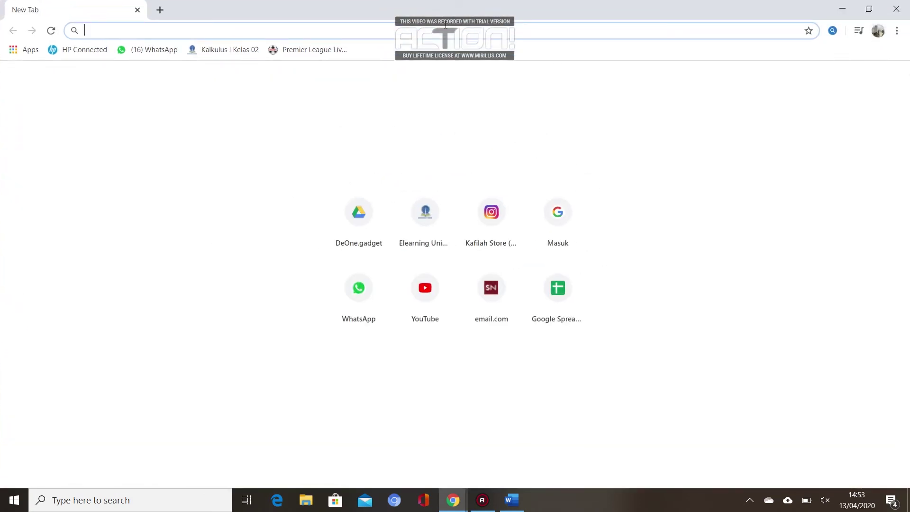
{"action": "type", "text": "GOOGLETRA"}
{"action": "key", "text": "Down"}
{"action": "key", "text": "Return"}
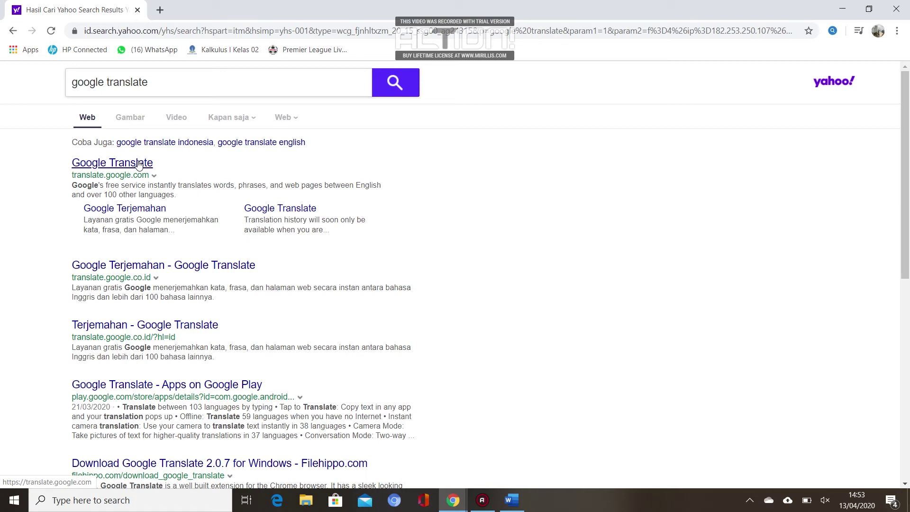
{"action": "left_click", "coordinate": [139, 165]}
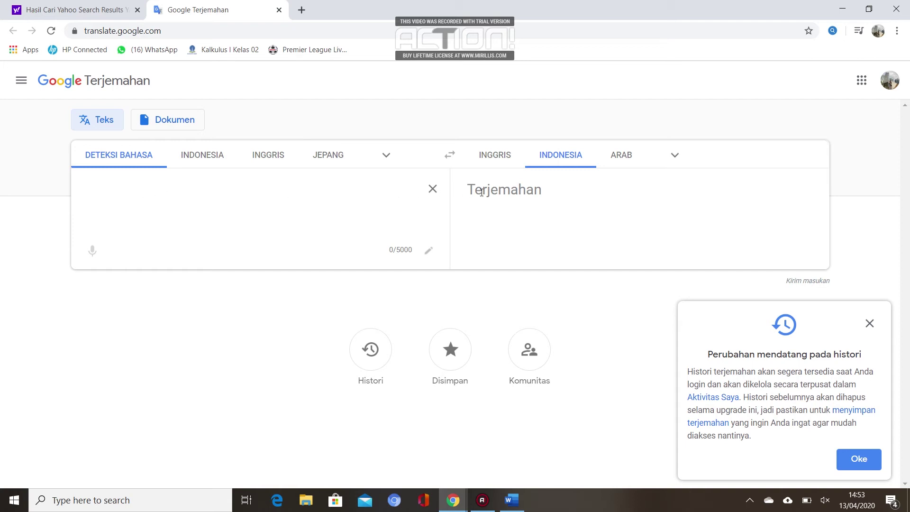
Set Indonesian-to-English translation and dictate an Indonesian sentence by voice.
{"action": "left_click", "coordinate": [203, 156]}
{"action": "left_click", "coordinate": [485, 158]}
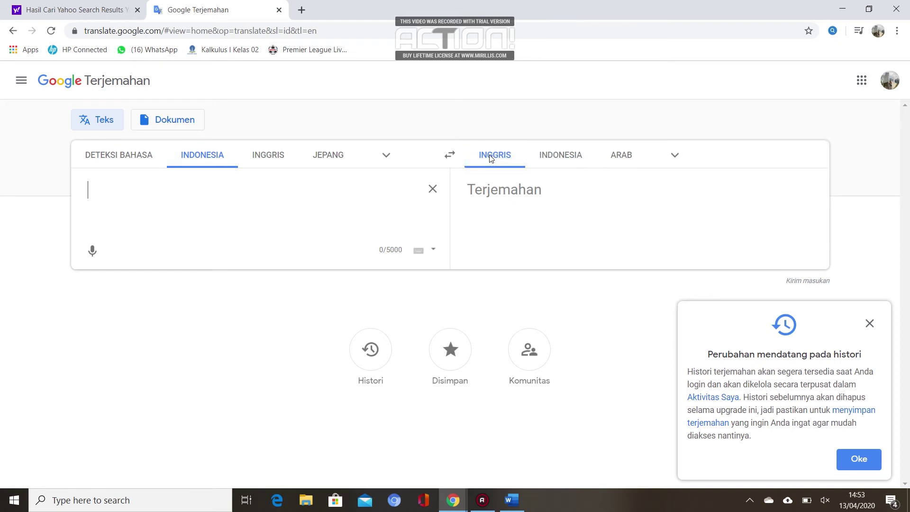
{"action": "left_click", "coordinate": [92, 250]}
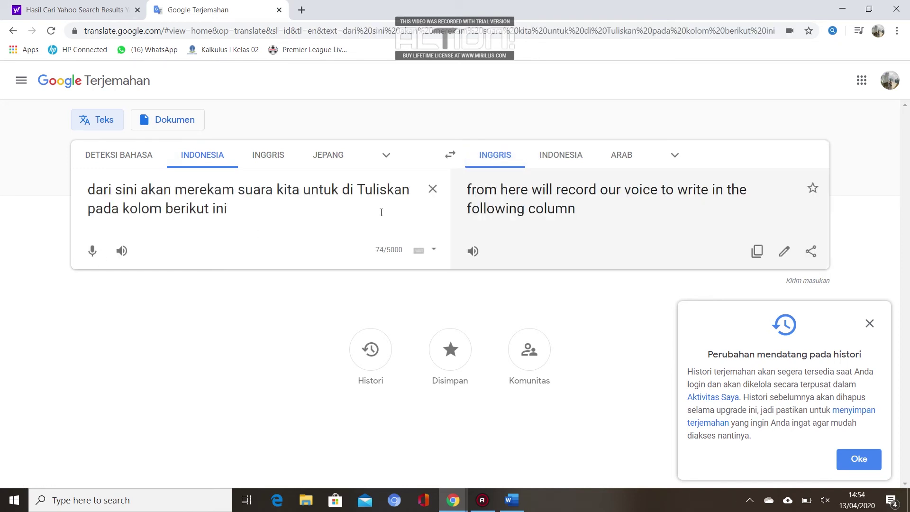
{"action": "left_click", "coordinate": [433, 194]}
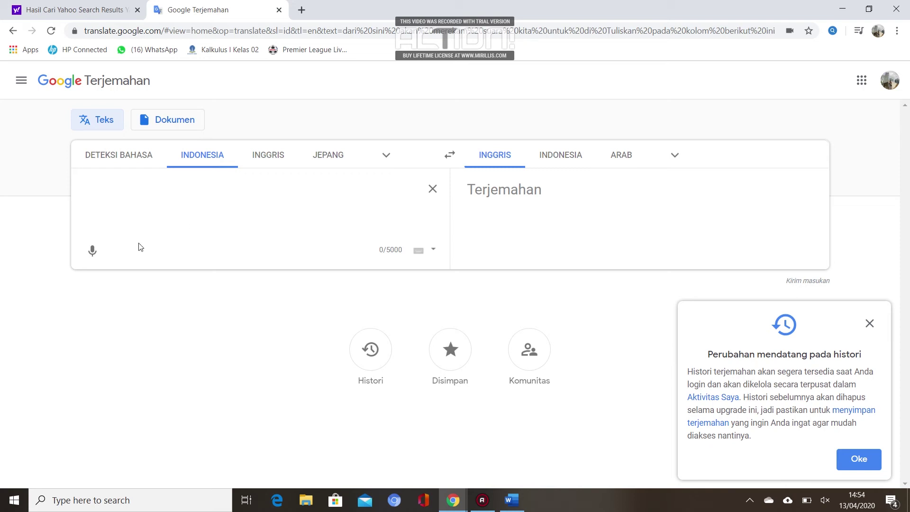
{"action": "left_click", "coordinate": [93, 252]}
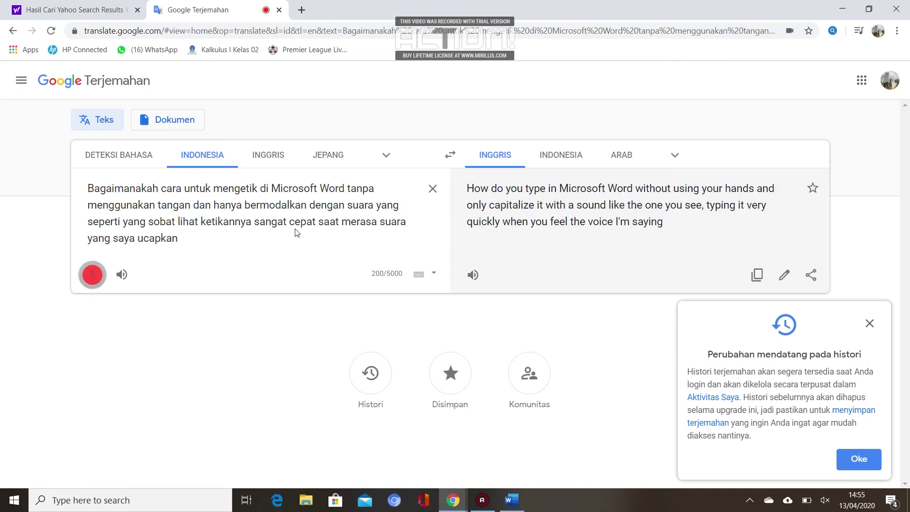
{"action": "left_click", "coordinate": [93, 279]}
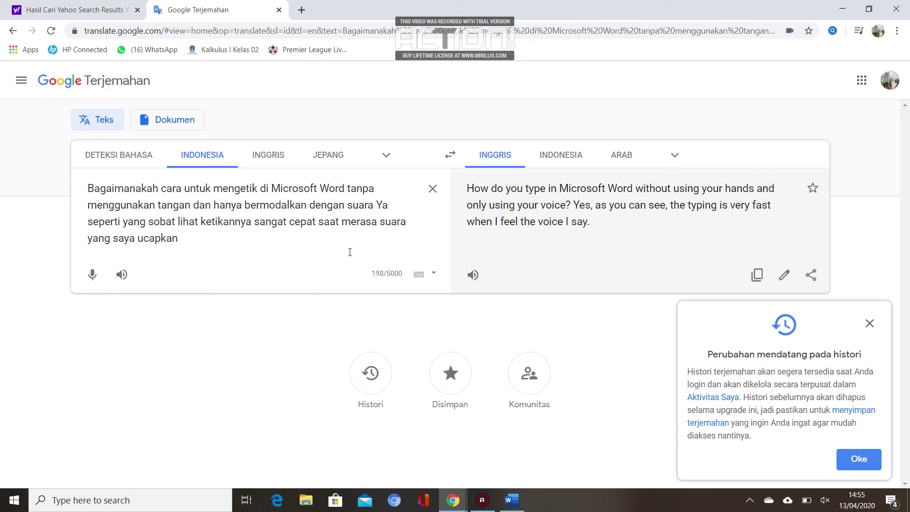
Copy the dictated Indonesian source text and return to the Word document.
{"action": "left_click_drag", "start_coordinate": [89, 188], "coordinate": [191, 249]}
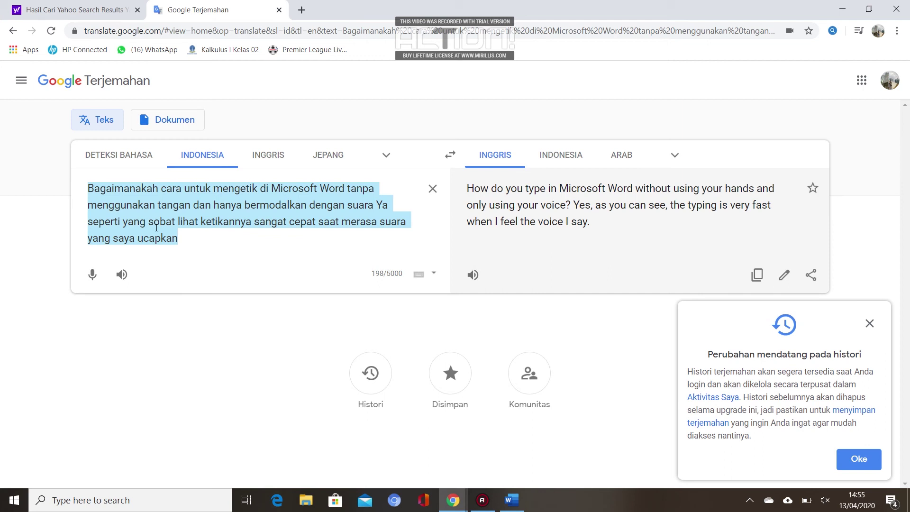
{"action": "right_click", "coordinate": [153, 226]}
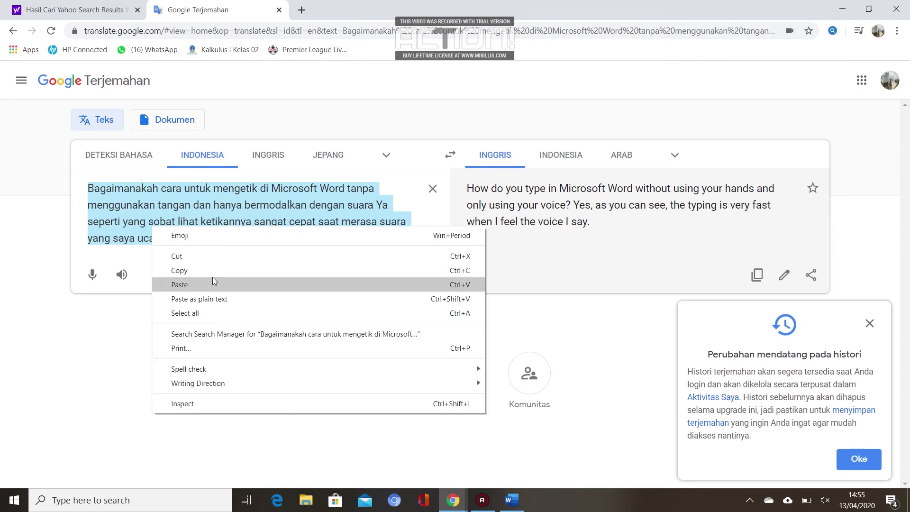
{"action": "left_click", "coordinate": [225, 270]}
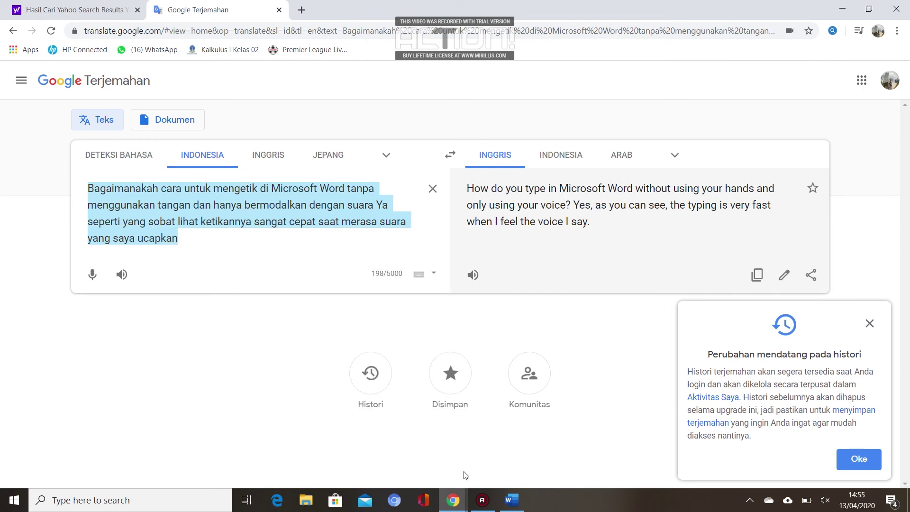
{"action": "left_click", "coordinate": [512, 500]}
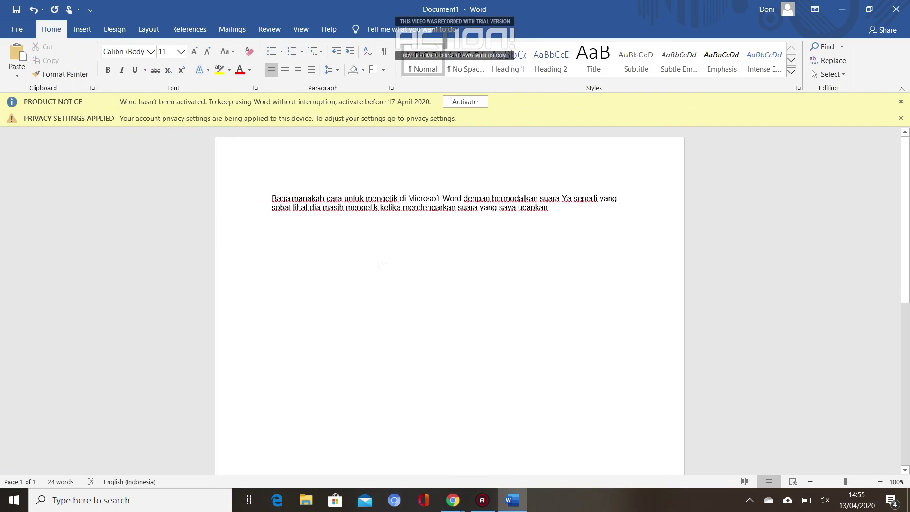
{"action": "right_click", "coordinate": [340, 240]}
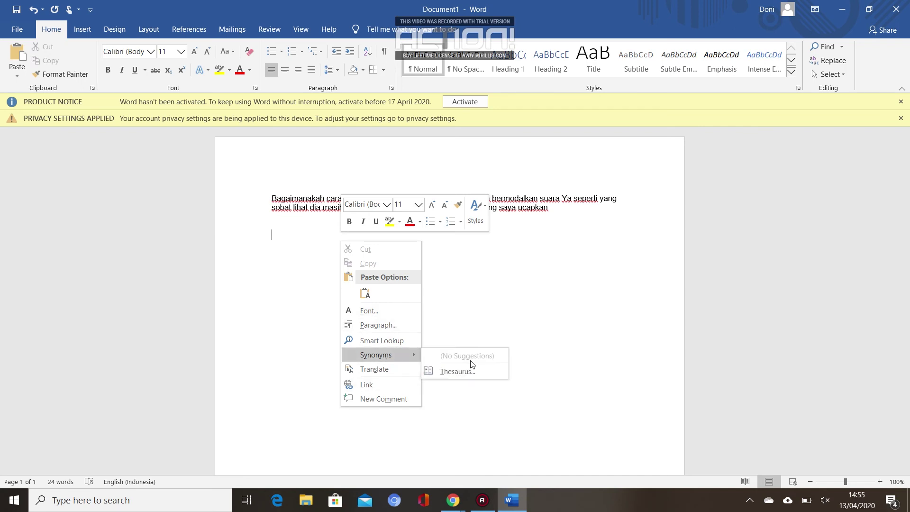
{"action": "left_click", "coordinate": [514, 293]}
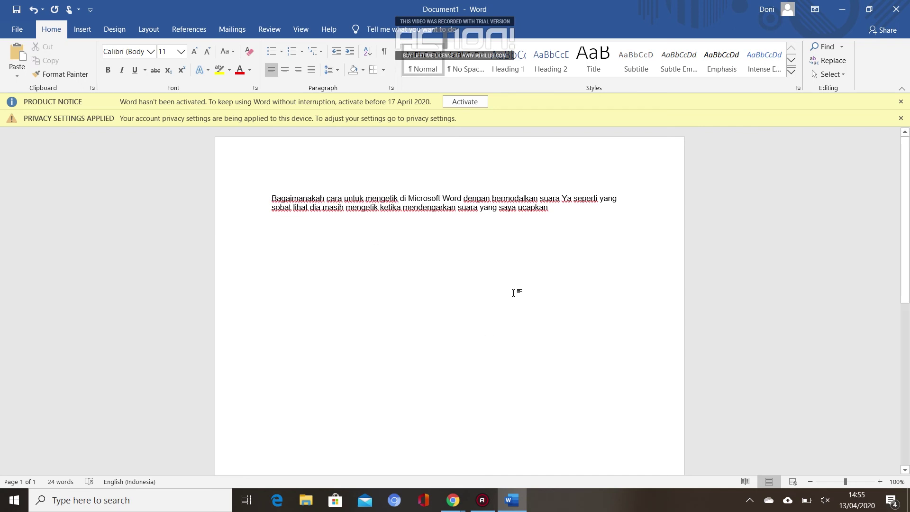